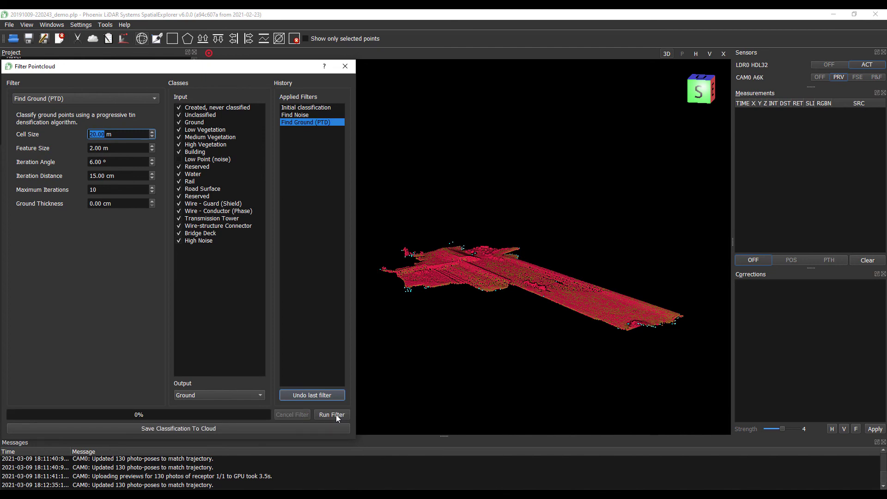
# Step: Bring the road into view and move the Filter Pointcloud window to the lower right
pyautogui.moveTo(522, 316); pyautogui.dragTo(560, 305)
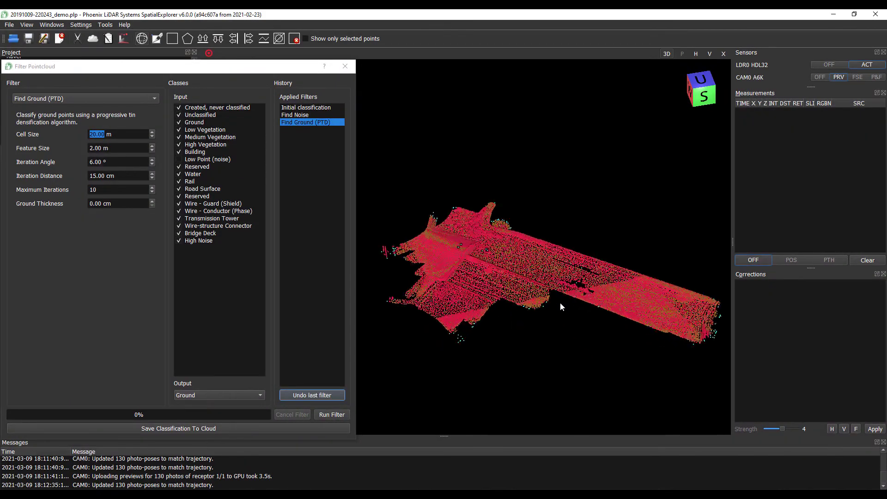
pyautogui.scroll(3, 560, 303)
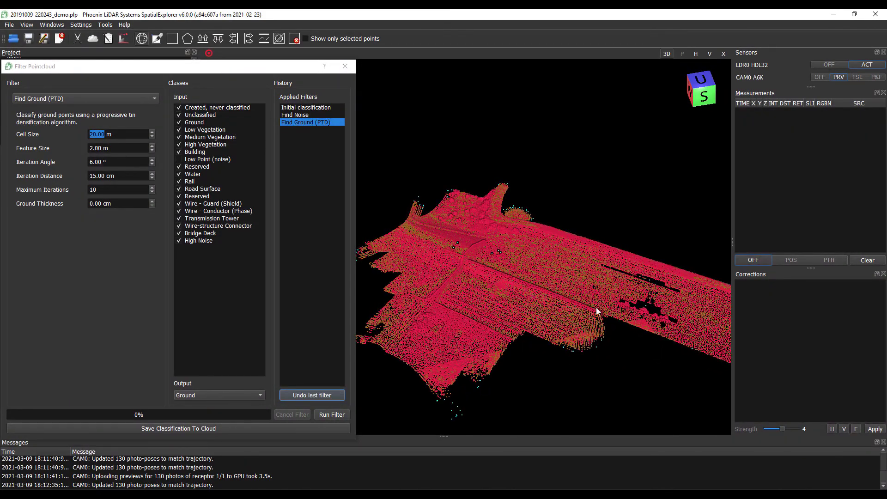
pyautogui.moveTo(632, 290); pyautogui.dragTo(546, 240, button='right')
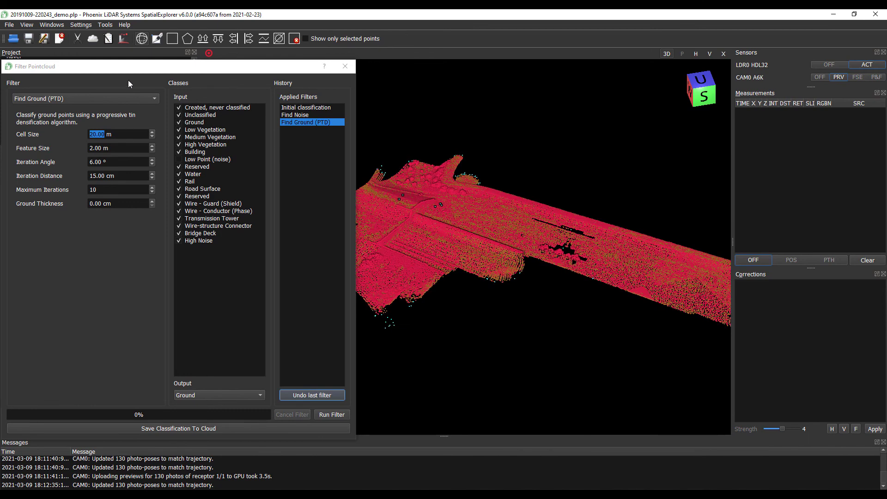
pyautogui.moveTo(127, 65); pyautogui.dragTo(652, 383)
# Step: Uncheck Unclassified, Low Point (noise) and Created, never classified under Visualization > Classification > Point Classes
pyautogui.click(22, 157)
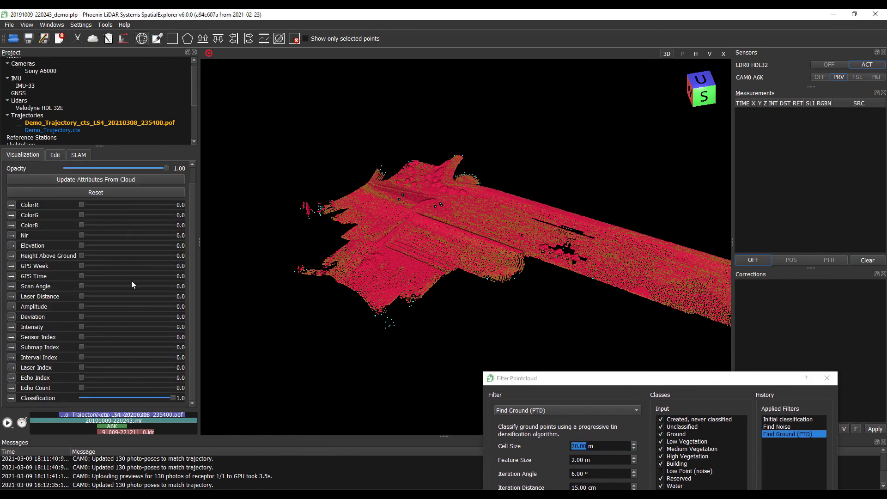
pyautogui.click(12, 398)
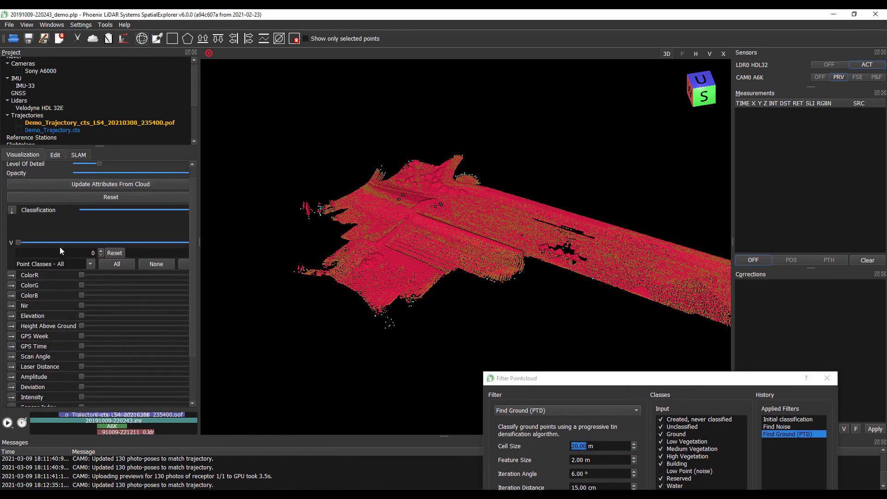
pyautogui.click(90, 265)
pyautogui.click(23, 281)
pyautogui.click(21, 325)
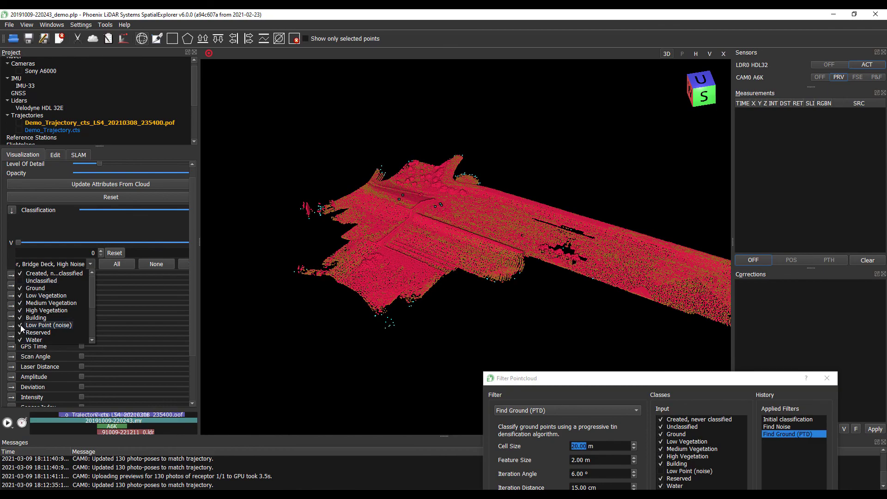
pyautogui.click(20, 273)
pyautogui.click(492, 220)
pyautogui.moveTo(541, 232); pyautogui.dragTo(514, 243)
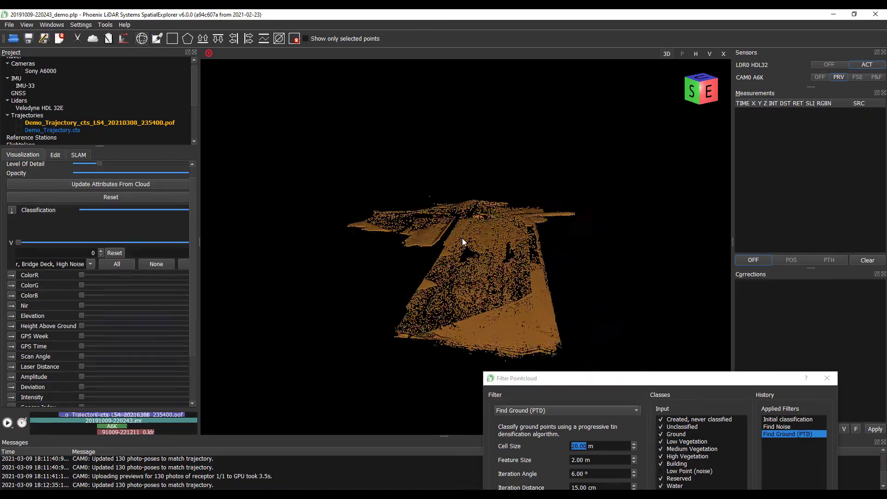
pyautogui.scroll(5, 462, 237)
pyautogui.moveTo(495, 261); pyautogui.dragTo(312, 271)
# Step: Save the ground classification to the cloud, resetting the filter history to Initial classification
pyautogui.moveTo(540, 242); pyautogui.dragTo(607, 337)
pyautogui.moveTo(590, 378); pyautogui.dragTo(125, 88)
pyautogui.moveTo(510, 251); pyautogui.dragTo(490, 298)
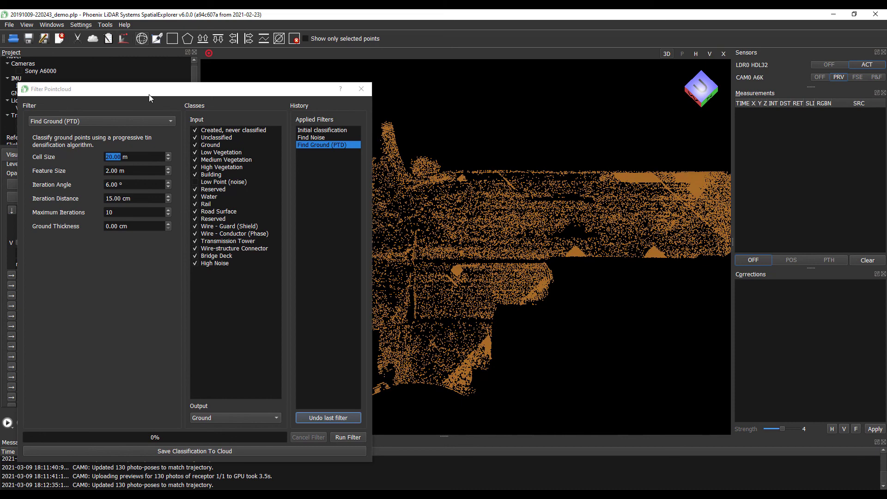
pyautogui.click(176, 450)
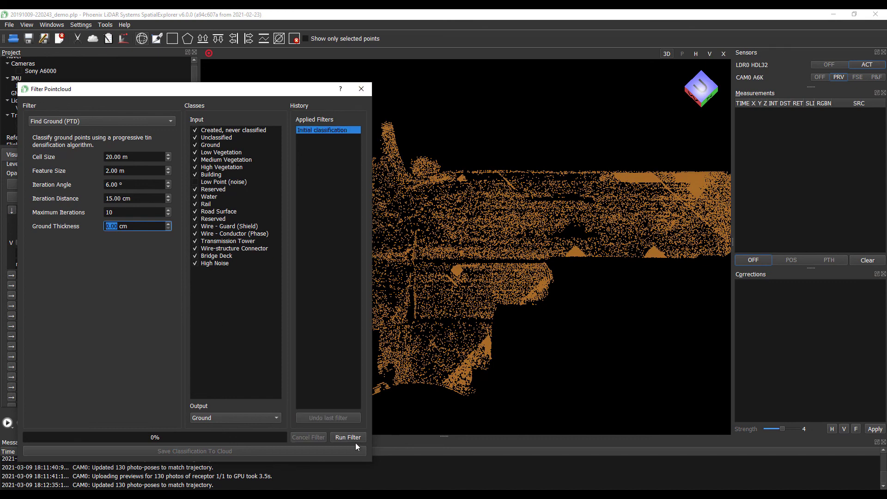
pyautogui.moveTo(227, 96); pyautogui.dragTo(404, 111)
# Step: Close the Filter Pointcloud window and show the Low Point (noise) class again
pyautogui.click(545, 109)
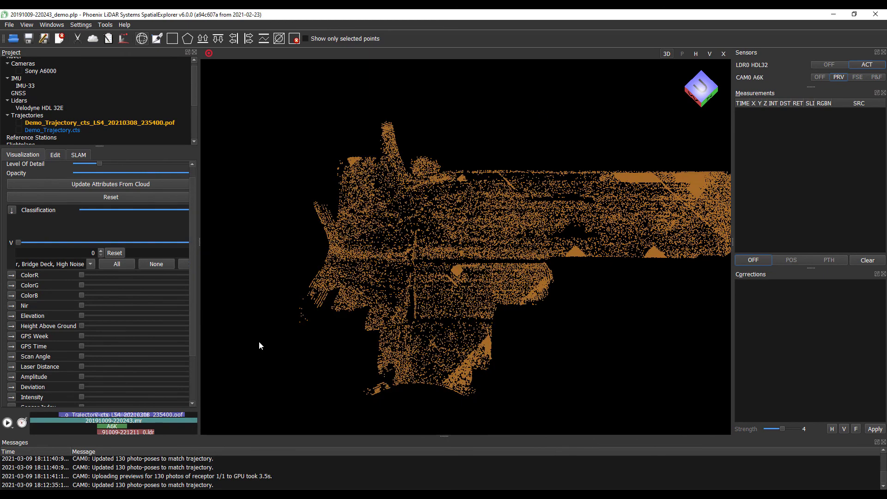
pyautogui.click(34, 264)
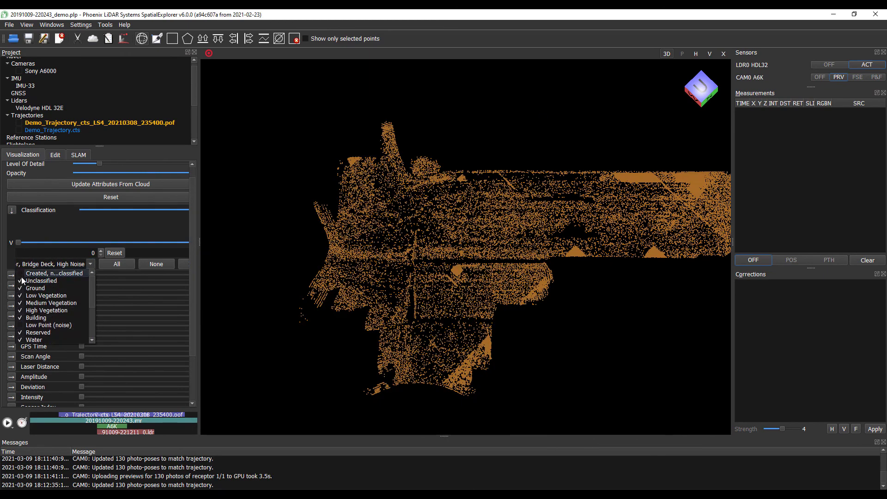
pyautogui.click(19, 325)
pyautogui.click(537, 298)
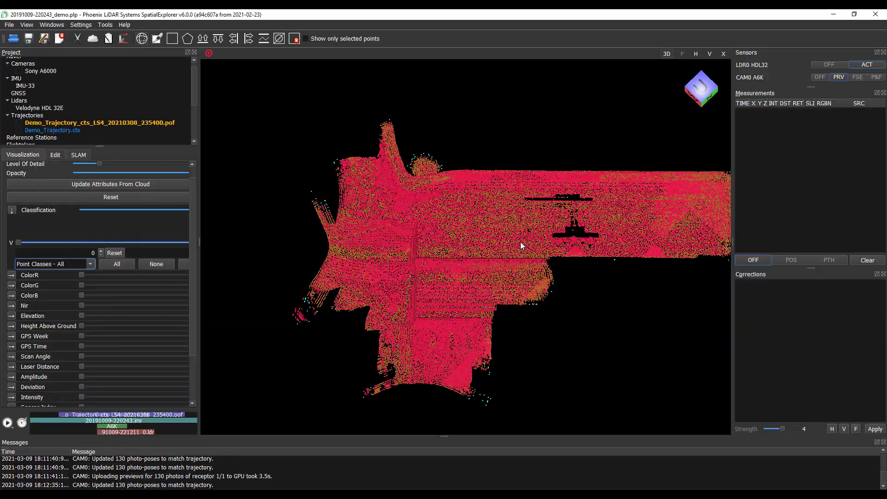
# Step: Zoom to the roadside trees and open Windows > Point cloud classification
pyautogui.moveTo(639, 330); pyautogui.dragTo(487, 342)
pyautogui.scroll(6, 480, 257)
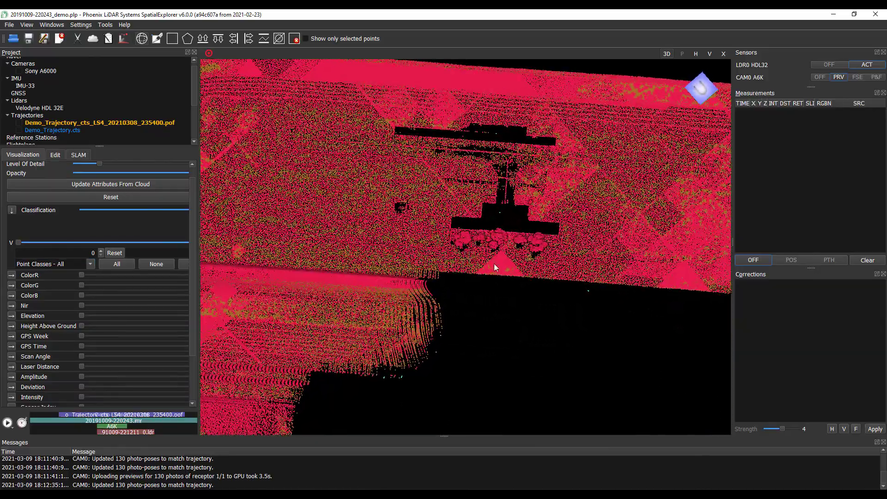
pyautogui.scroll(5, 523, 254)
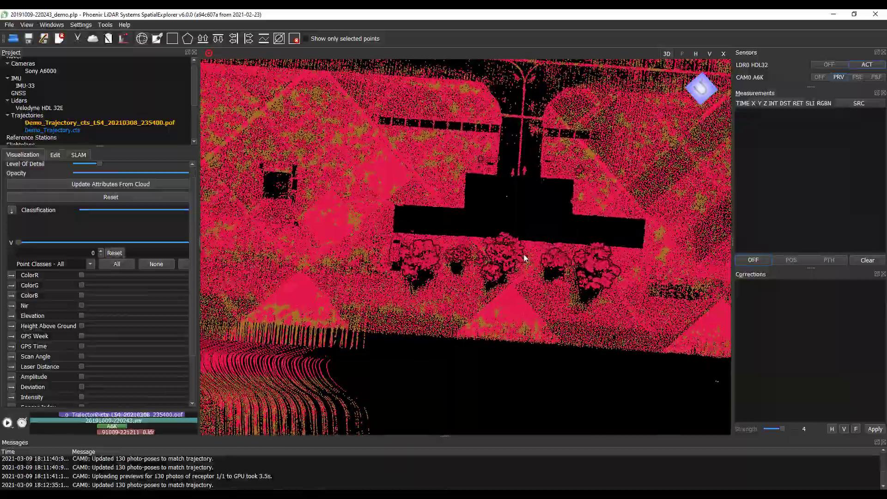
pyautogui.scroll(6, 525, 291)
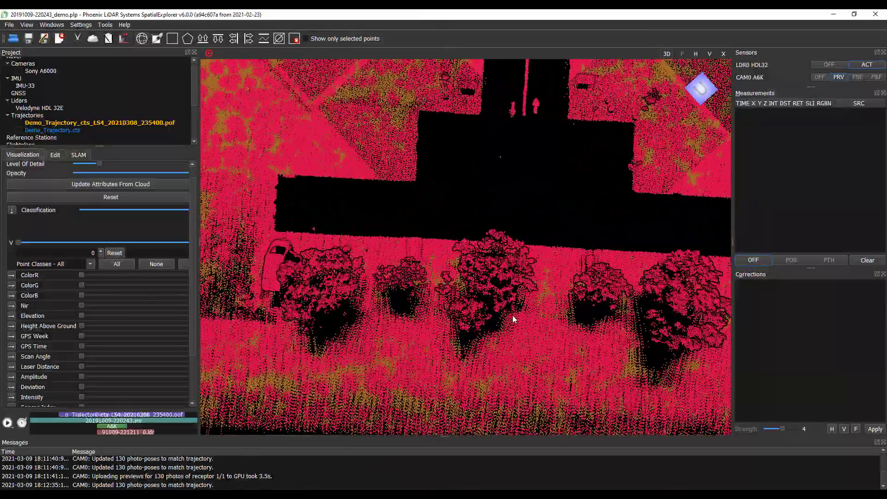
pyautogui.moveTo(514, 222); pyautogui.dragTo(468, 287)
pyautogui.scroll(3, 452, 277)
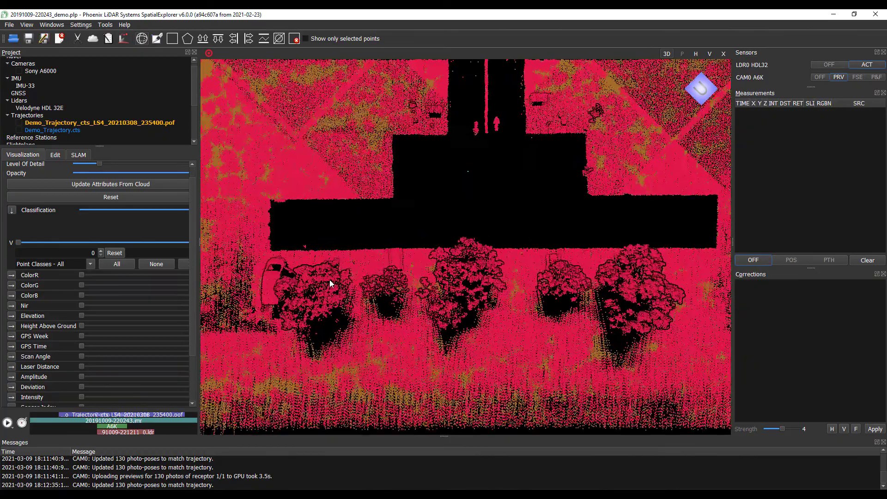
pyautogui.moveTo(362, 304); pyautogui.dragTo(371, 287)
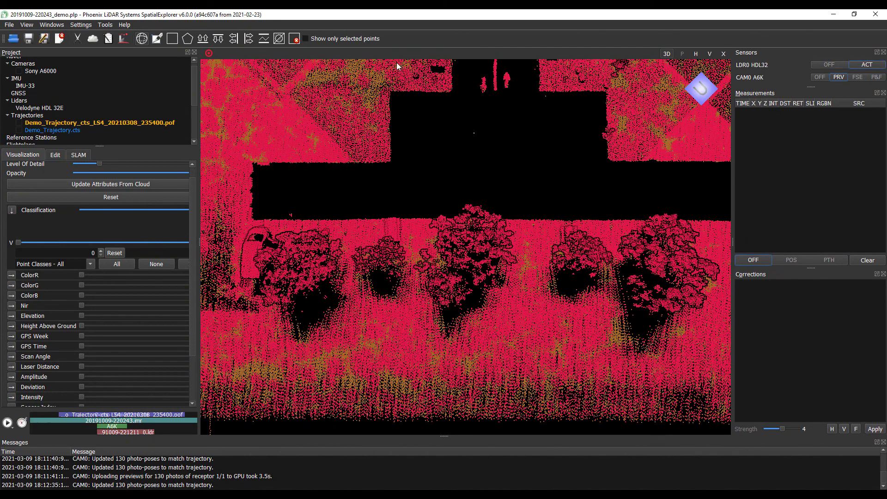
pyautogui.click(51, 25)
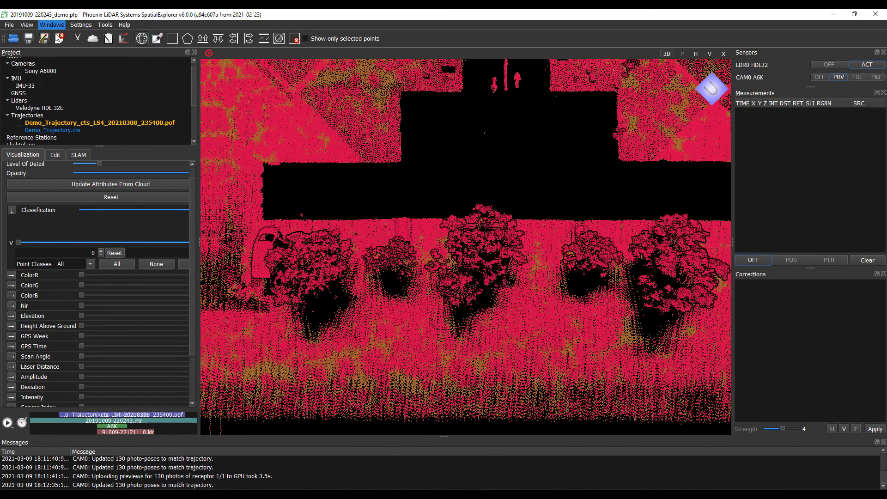
pyautogui.click(56, 36)
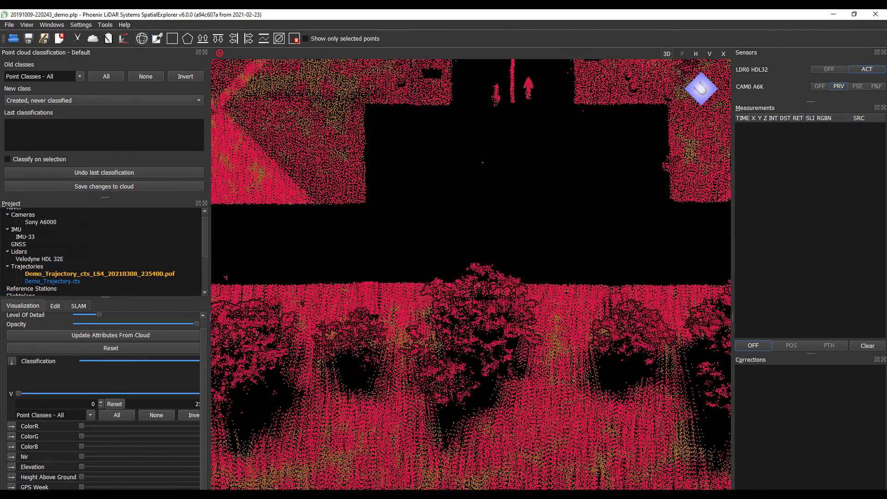
# Step: Close the sensors panel and dock the classification panel on the right side
pyautogui.click(883, 53)
pyautogui.moveTo(80, 56); pyautogui.dragTo(691, 92)
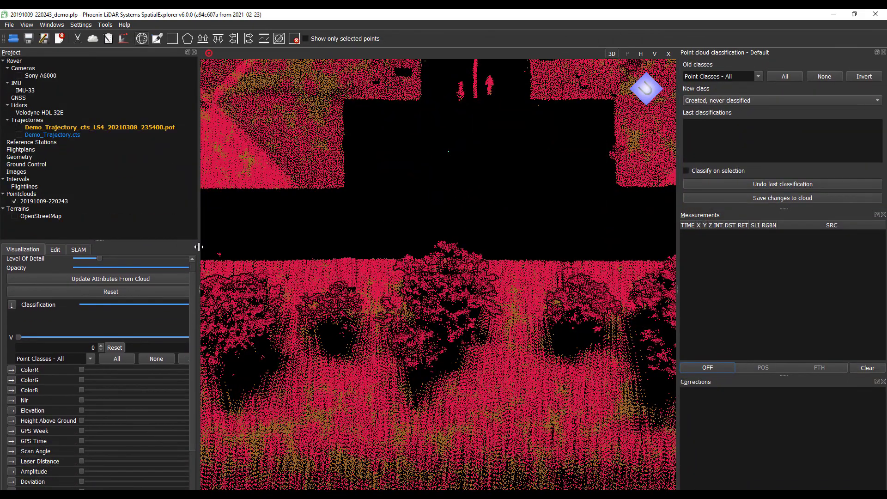
pyautogui.moveTo(200, 287); pyautogui.dragTo(232, 295)
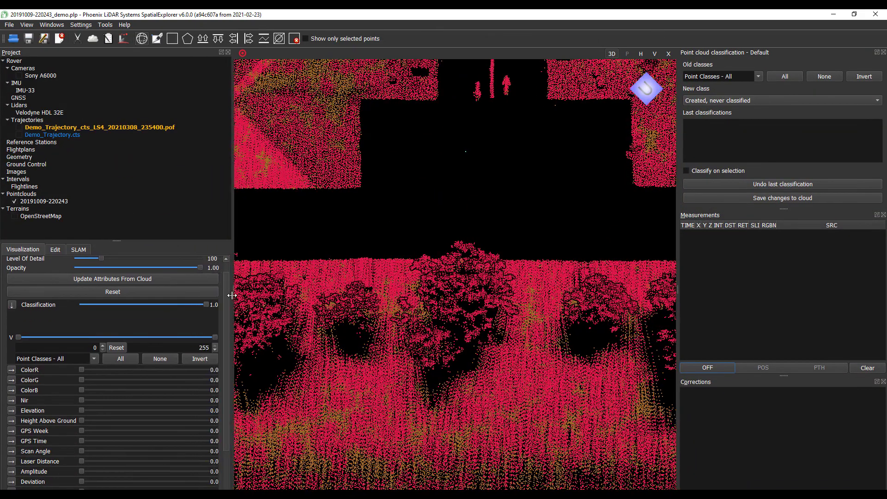
# Step: Split the display into two top-down views, framing the building in the left view
pyautogui.moveTo(479, 321); pyautogui.dragTo(505, 185)
pyautogui.click(641, 54)
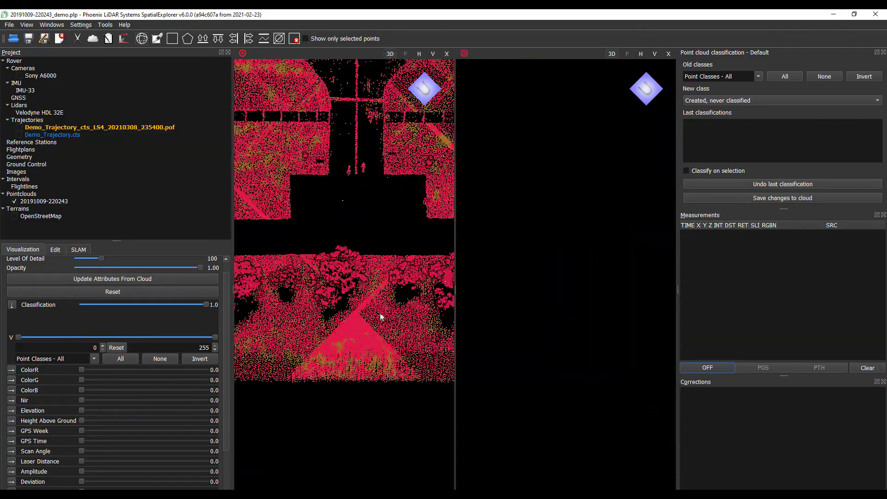
pyautogui.moveTo(356, 293); pyautogui.dragTo(358, 273)
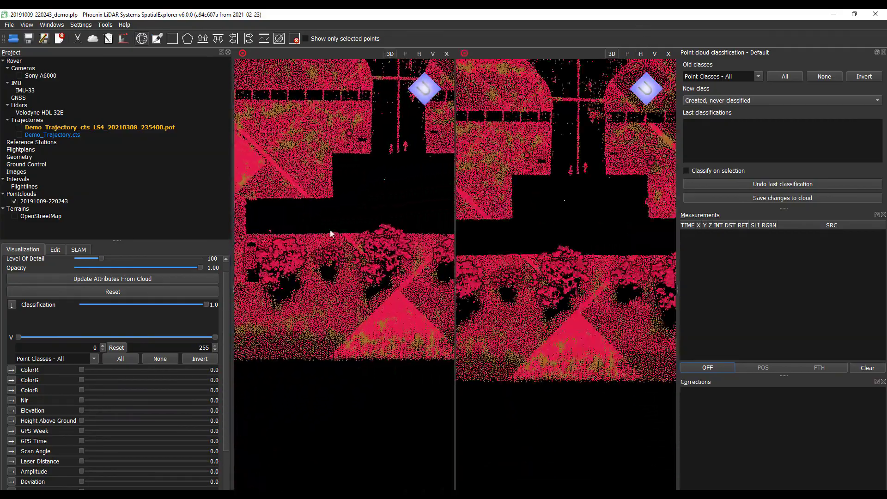
pyautogui.scroll(-4, 323, 259)
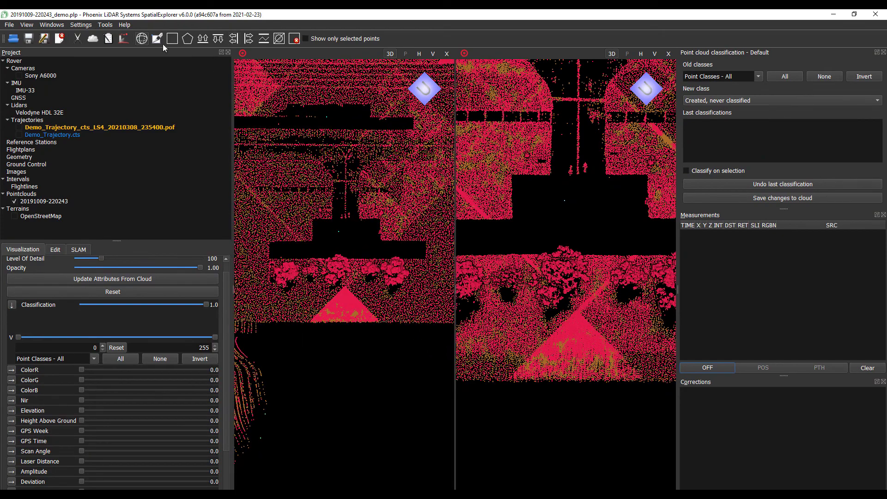
# Step: Draw a section strip across the tree row and center its side profile in the second view
pyautogui.click(258, 275)
pyautogui.click(438, 277)
pyautogui.click(430, 255)
pyautogui.scroll(3, 535, 296)
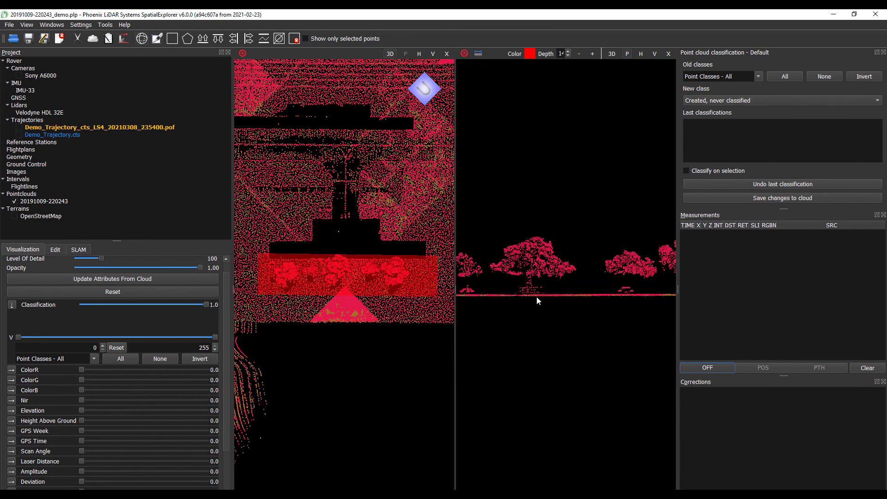
pyautogui.scroll(5, 543, 295)
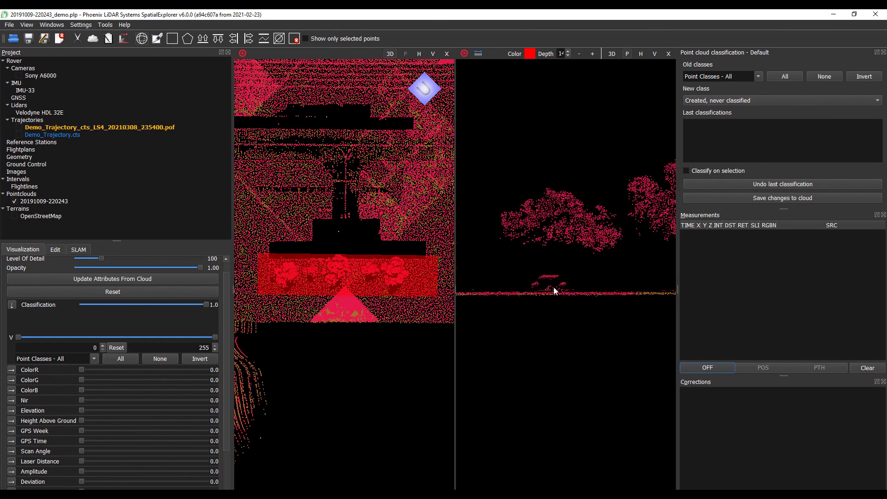
pyautogui.scroll(-5, 522, 292)
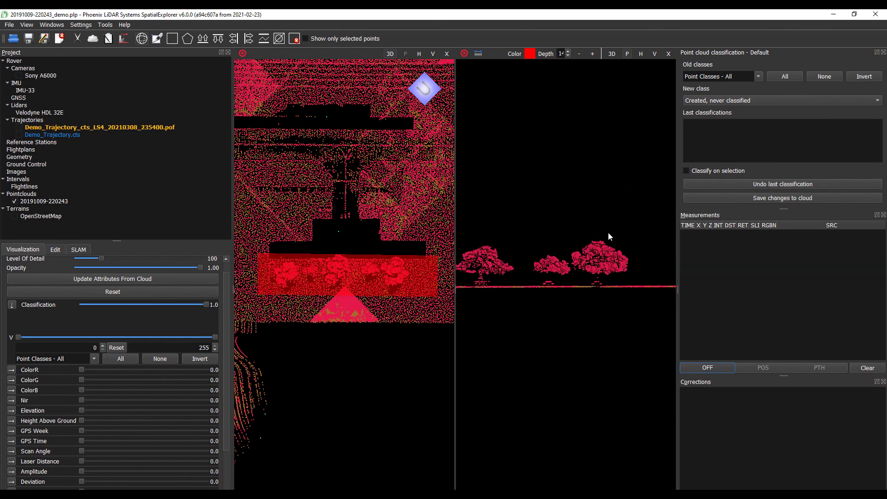
pyautogui.moveTo(609, 232); pyautogui.dragTo(579, 222)
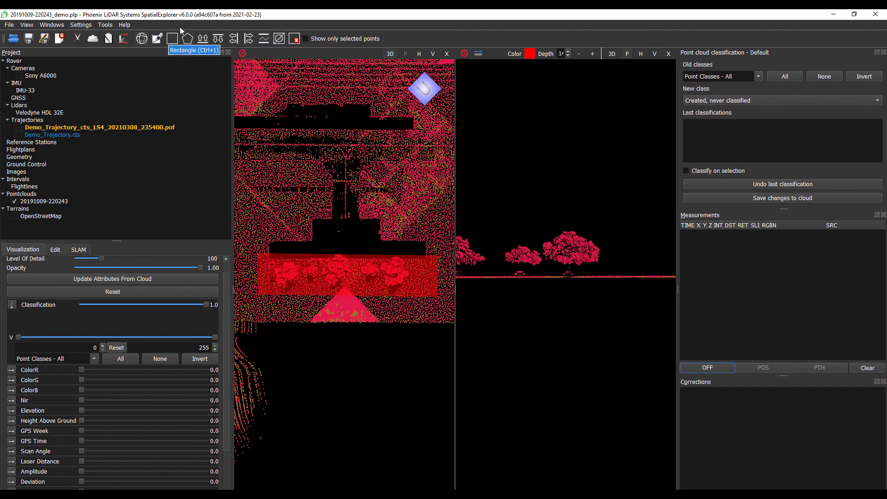
# Step: Select the Above Line tool with High Vegetation as the new class
pyautogui.click(204, 39)
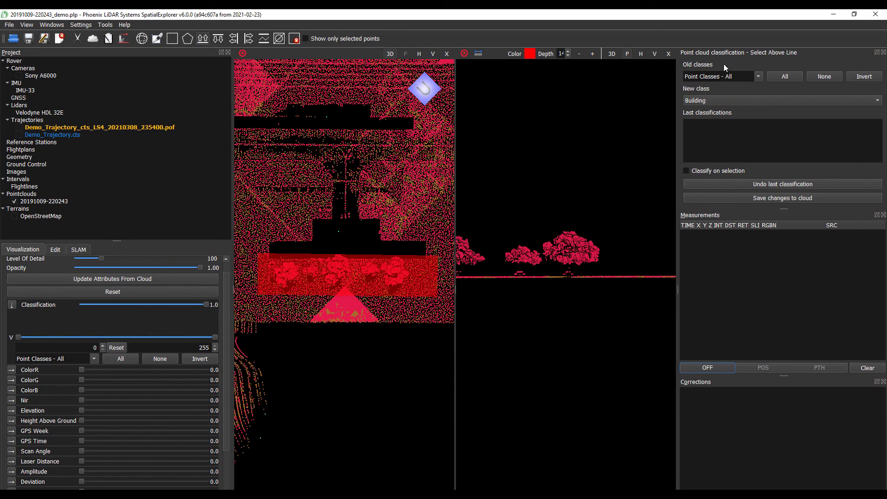
pyautogui.click(766, 100)
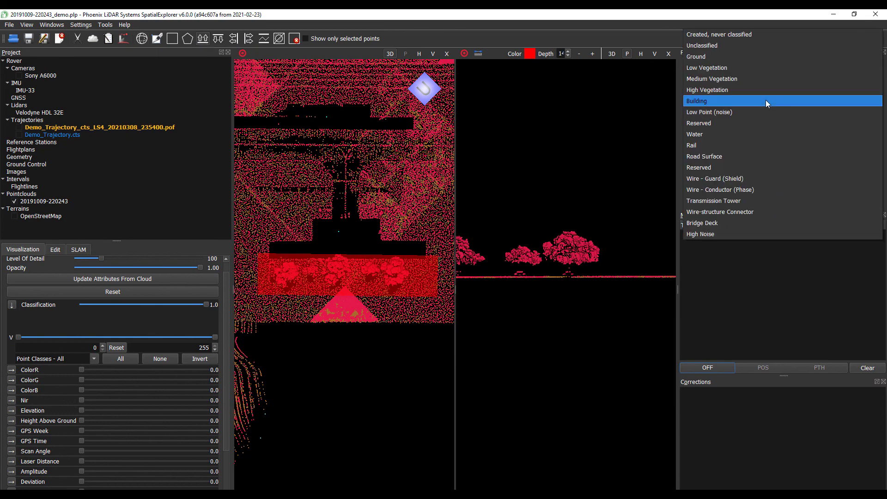
pyautogui.click(710, 90)
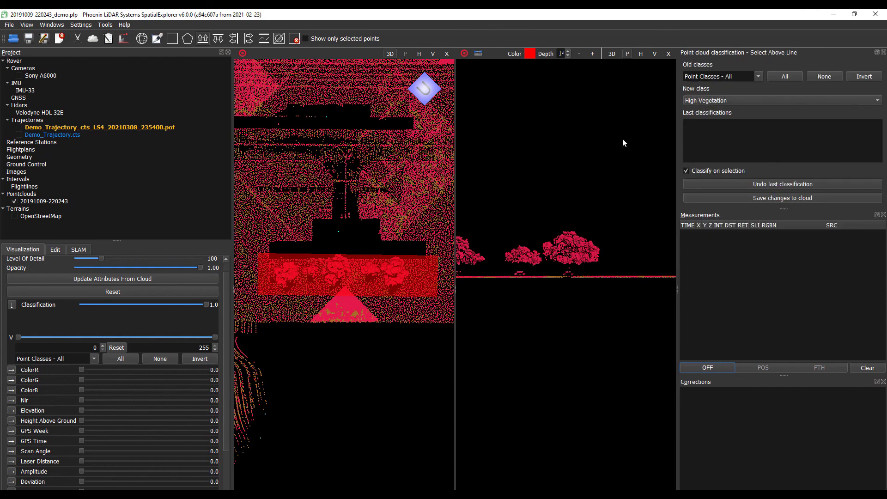
# Step: Draw lines above the ground along the tree profile to classify them as High Vegetation, then close the section view
pyautogui.scroll(3, 566, 271)
pyautogui.moveTo(531, 235); pyautogui.dragTo(574, 253)
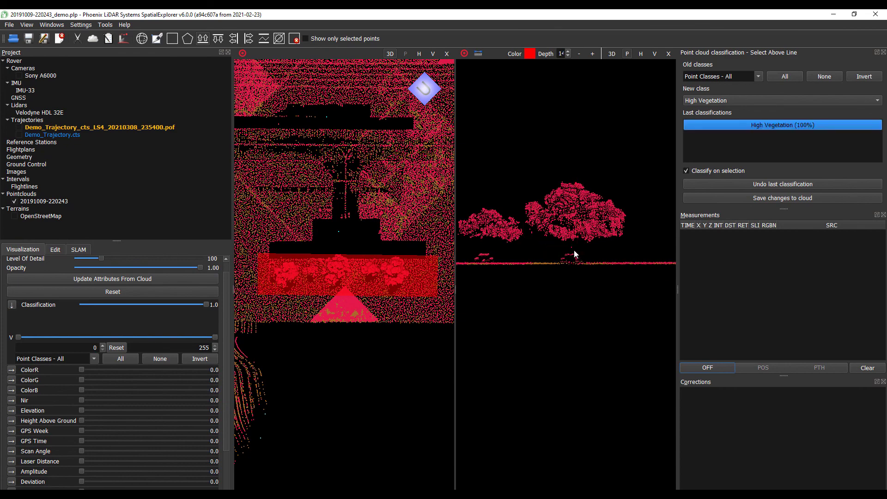
pyautogui.moveTo(569, 249); pyautogui.dragTo(630, 239)
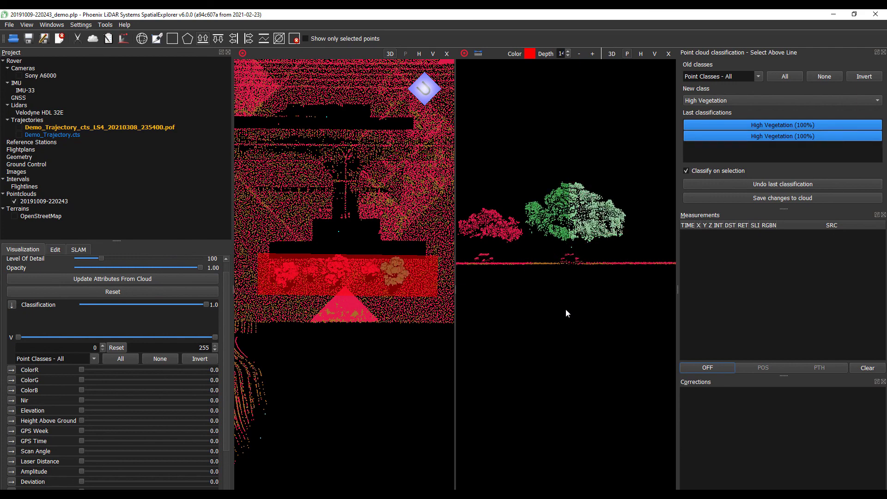
pyautogui.moveTo(509, 289); pyautogui.dragTo(659, 242, button='right')
pyautogui.moveTo(658, 244); pyautogui.dragTo(468, 249)
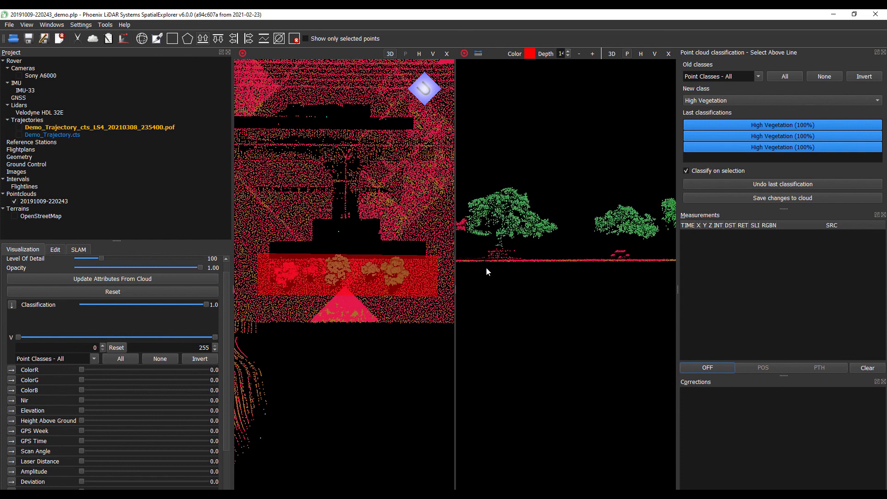
pyautogui.moveTo(474, 265); pyautogui.dragTo(463, 241)
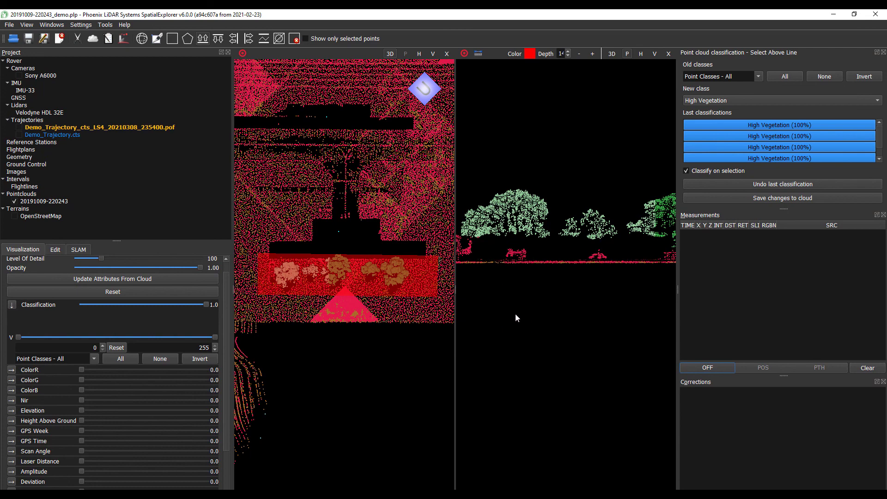
pyautogui.click(477, 296)
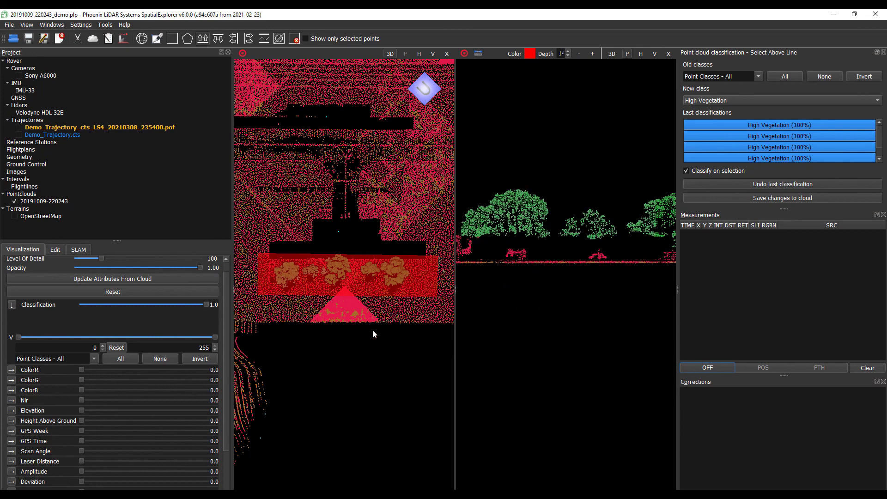
pyautogui.click(668, 53)
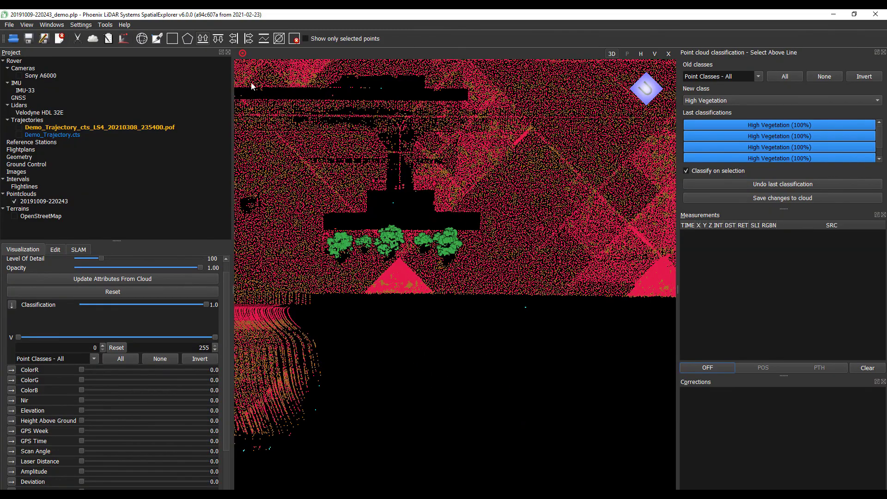
# Step: Exit the Above Line tool and save the classification changes to the cloud
pyautogui.click(143, 40)
pyautogui.moveTo(530, 312); pyautogui.dragTo(431, 210)
pyautogui.moveTo(453, 341); pyautogui.dragTo(347, 350)
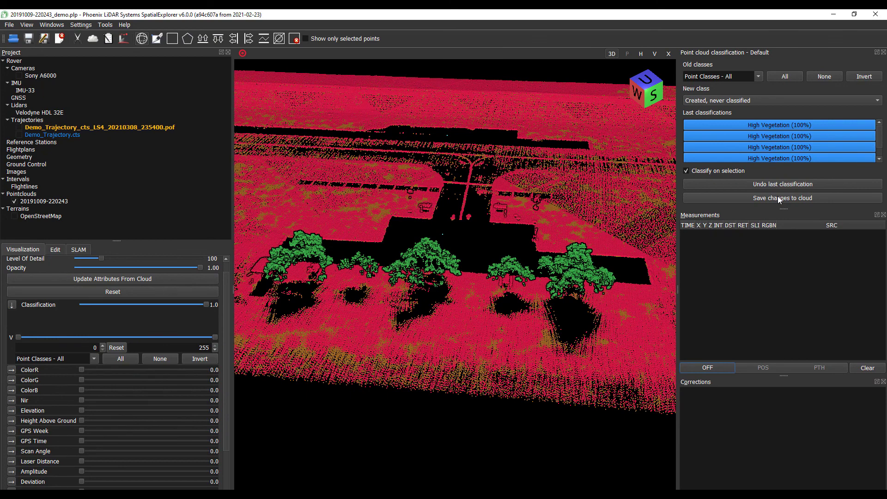
pyautogui.click(778, 198)
# Step: Orbit the cloud from several angles to inspect the green High Vegetation trees
pyautogui.moveTo(506, 251); pyautogui.dragTo(654, 227)
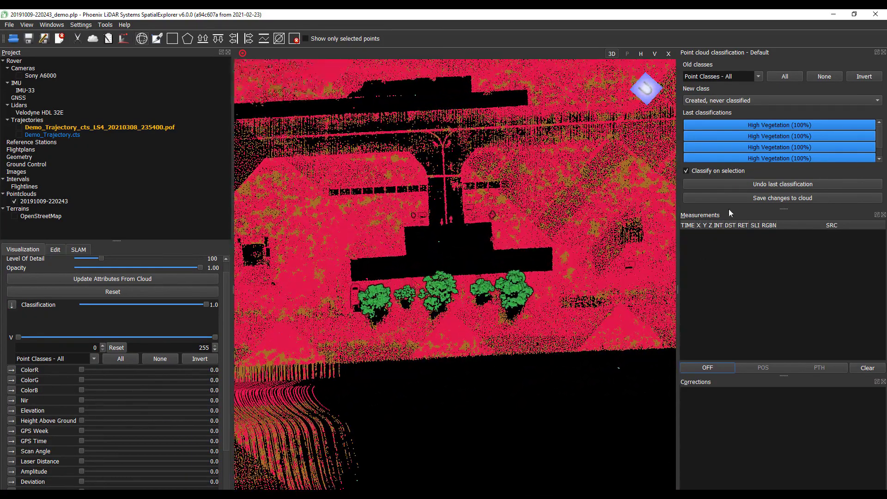
pyautogui.moveTo(537, 314); pyautogui.dragTo(373, 343)
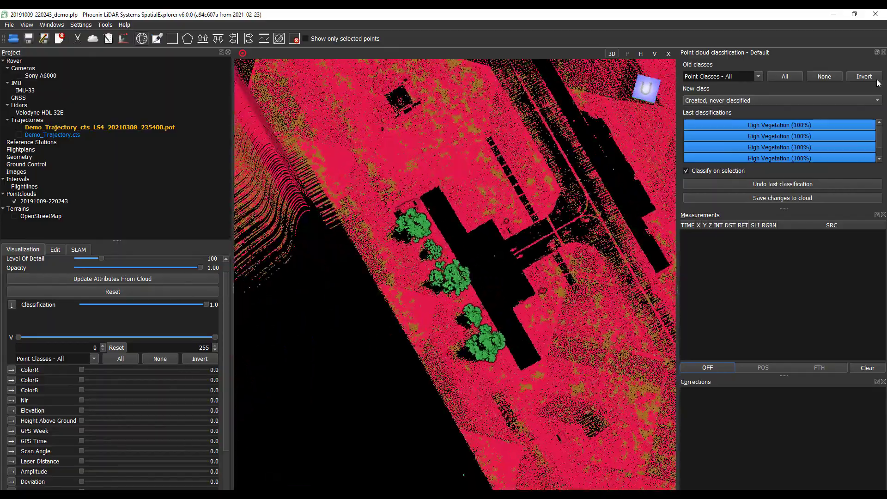
pyautogui.moveTo(528, 263); pyautogui.dragTo(442, 246)
pyautogui.moveTo(510, 287); pyautogui.dragTo(396, 323)
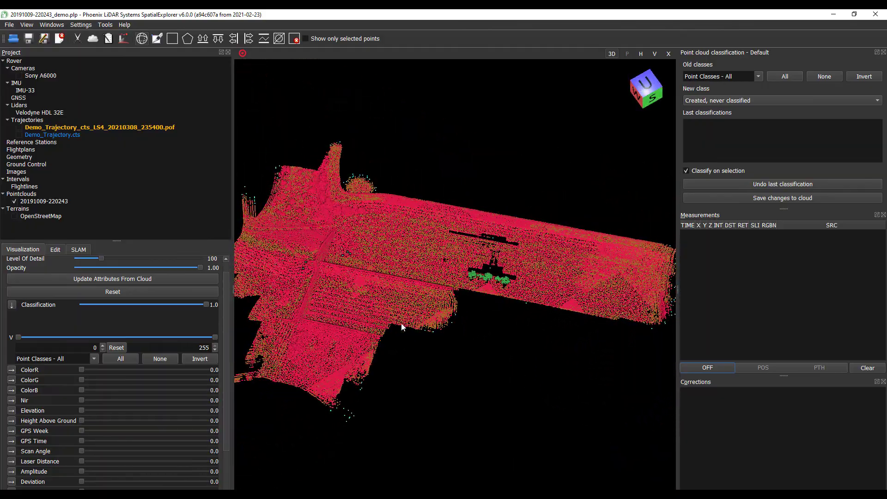
pyautogui.moveTo(270, 218); pyautogui.dragTo(392, 248)
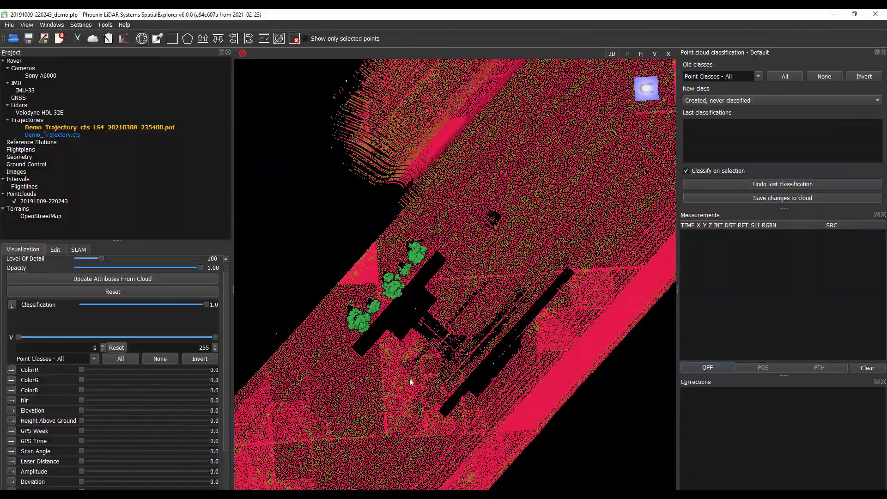